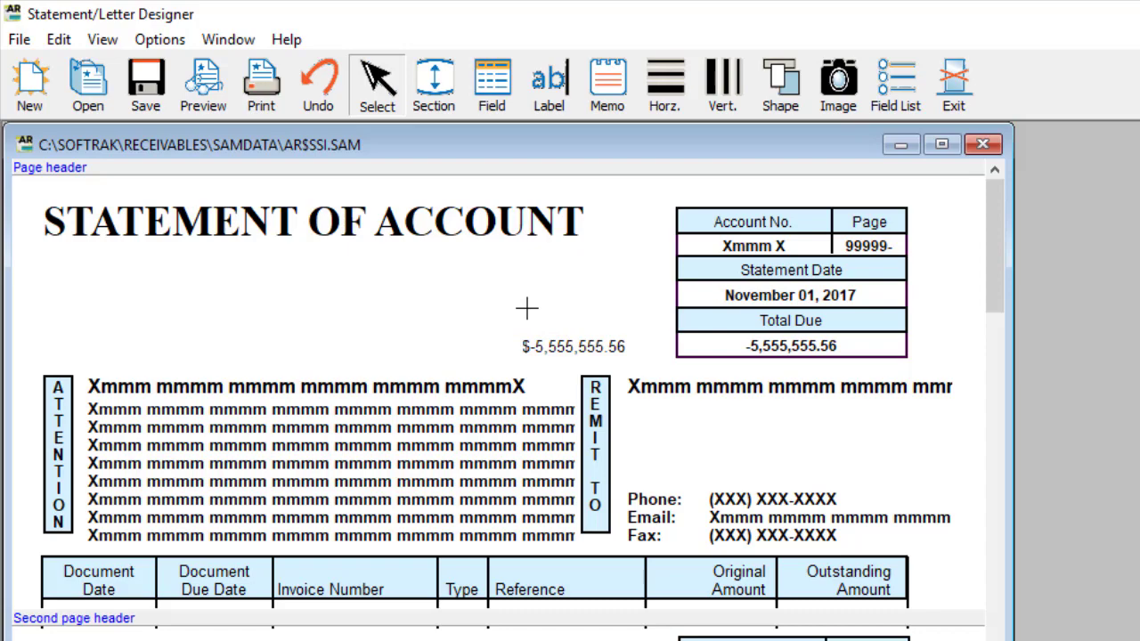
Add a label reading Outstanding above the dollar amount field in the page header.
{"action": "left_click", "coordinate": [527, 308]}
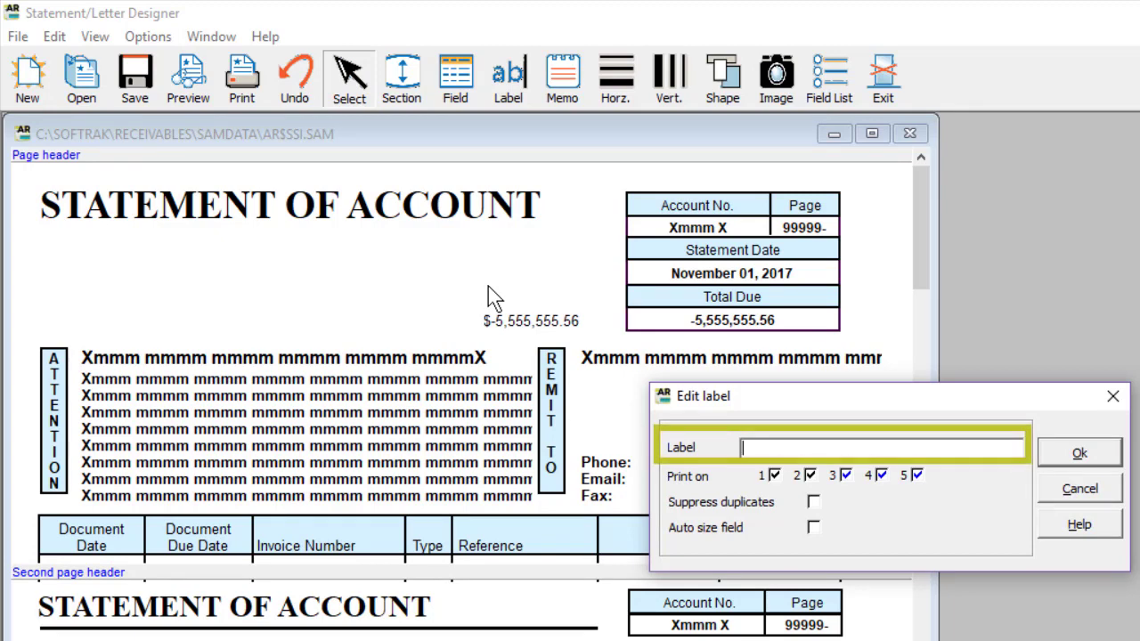
{"action": "type", "text": "Outstanding"}
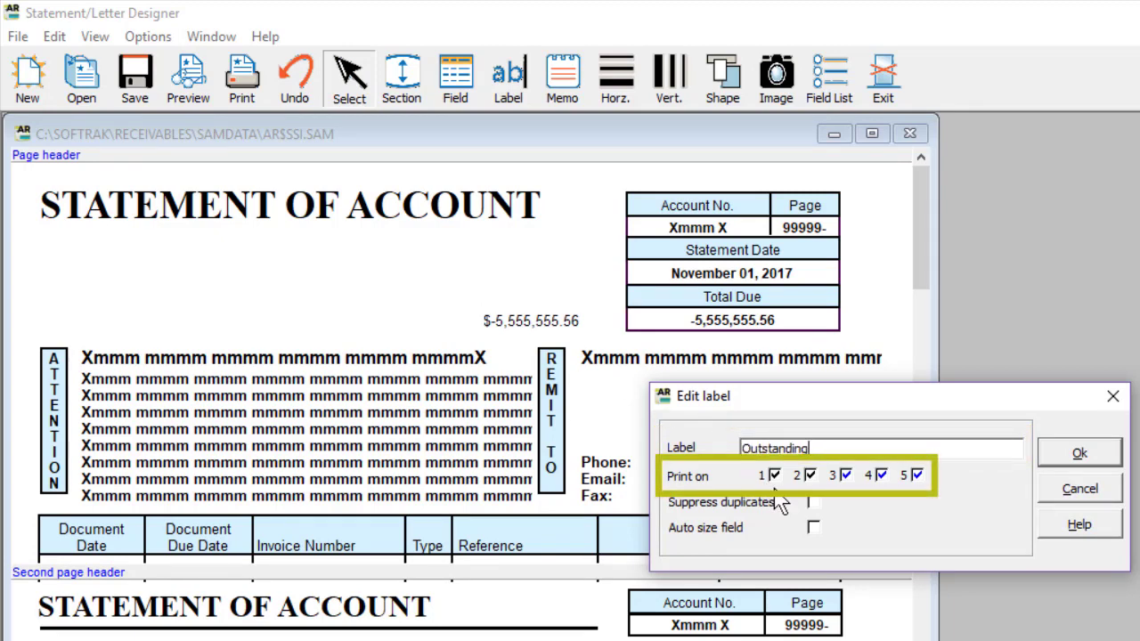
{"action": "left_click", "coordinate": [1059, 459]}
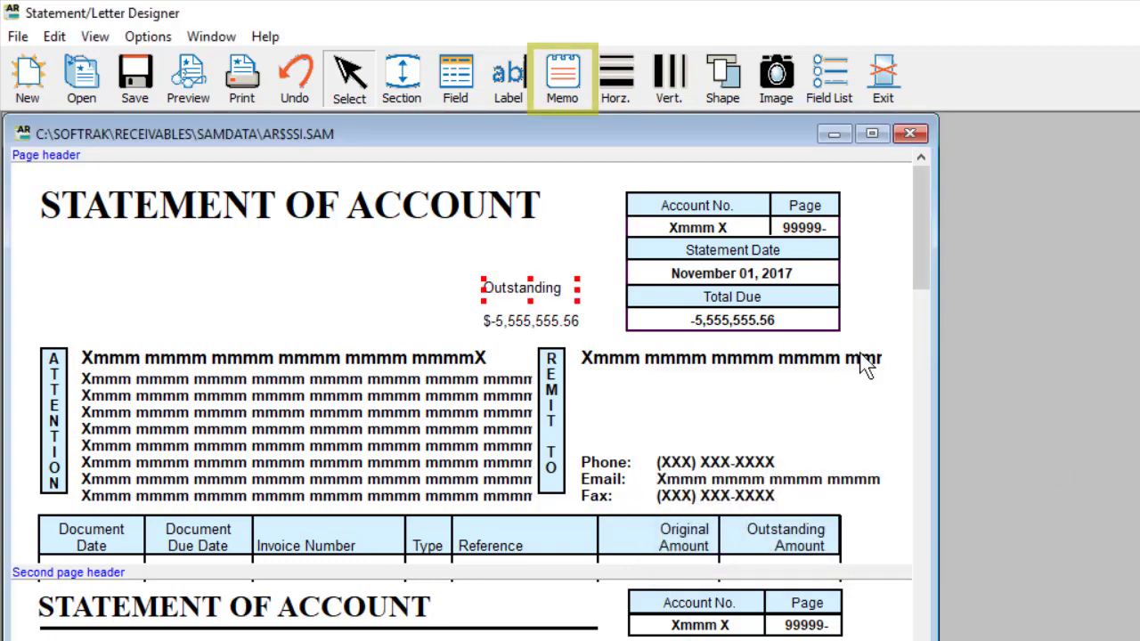
Add a memo box filling the space between the Remit To name and the phone line, containing the company's mailing address.
{"action": "left_click", "coordinate": [579, 100]}
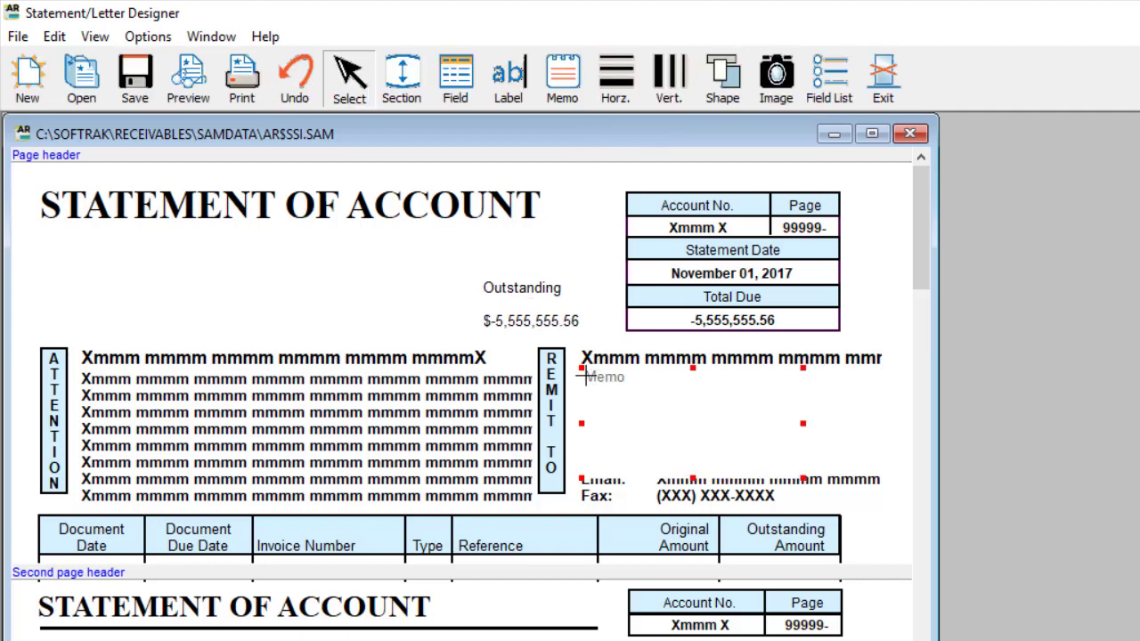
{"action": "left_click_drag", "start_coordinate": [585, 377], "coordinate": [878, 449]}
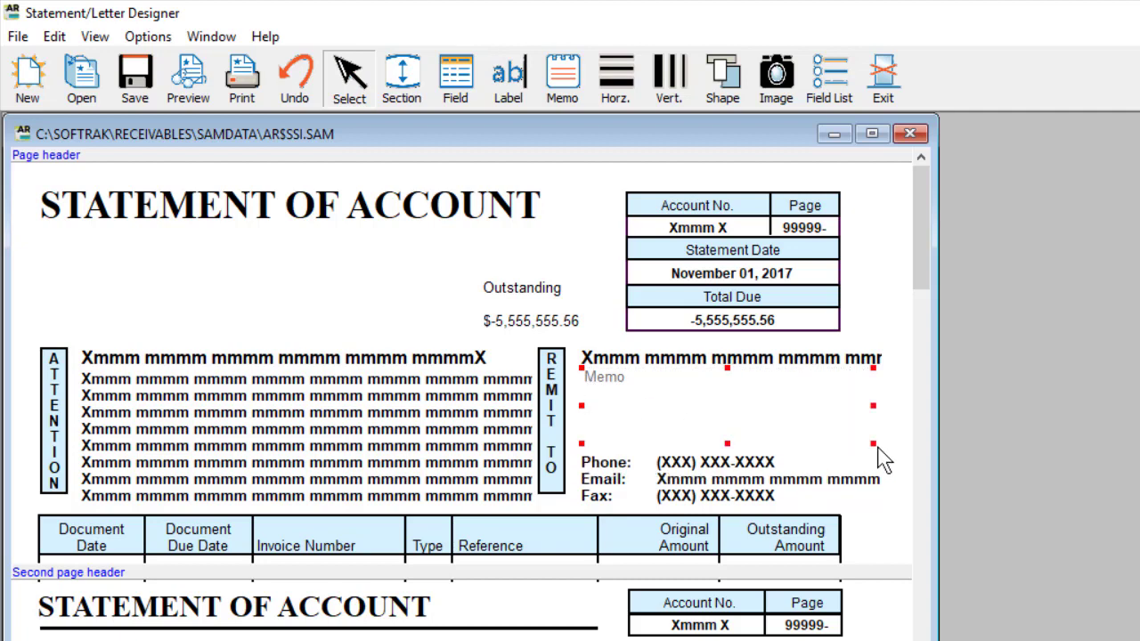
{"action": "right_click", "coordinate": [812, 417]}
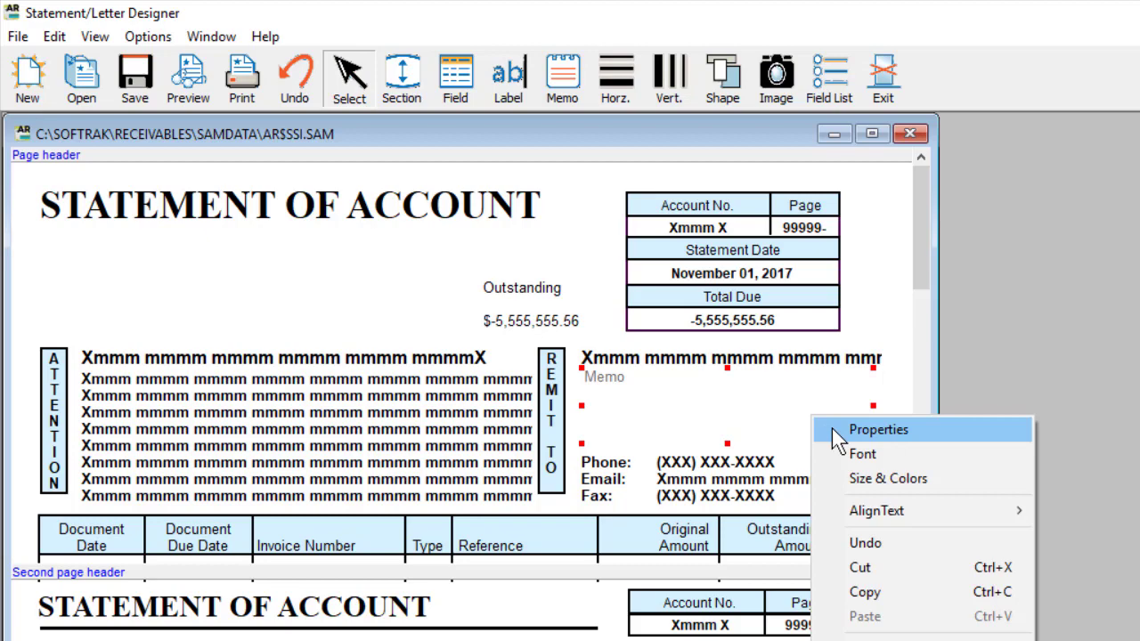
{"action": "left_click", "coordinate": [833, 431]}
{"action": "left_click_drag", "start_coordinate": [835, 414], "coordinate": [733, 504]}
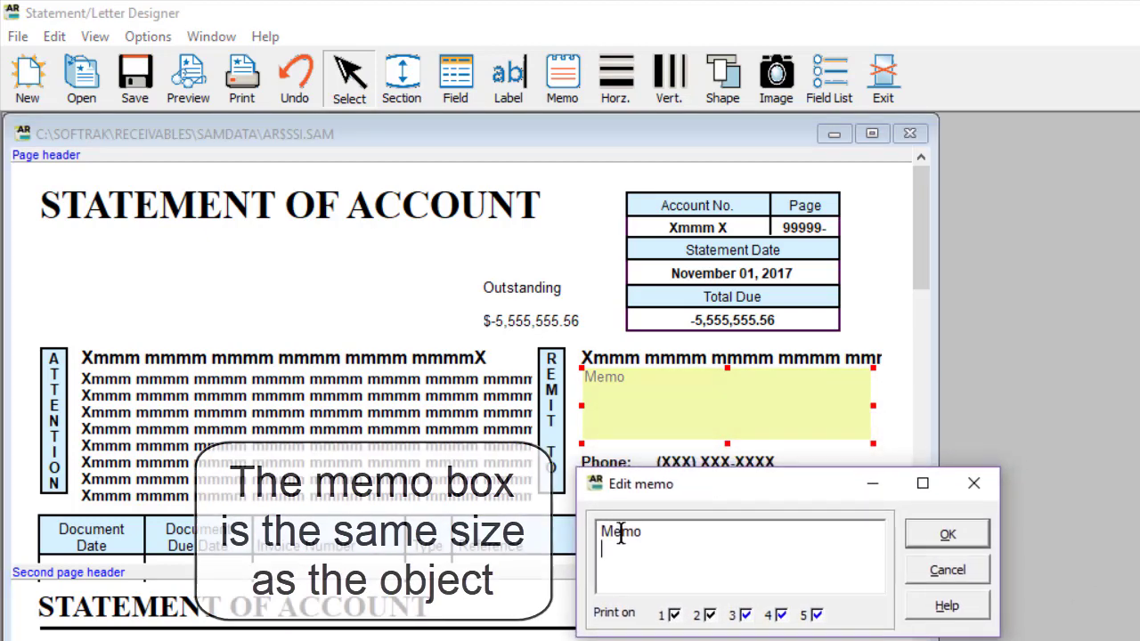
{"action": "left_click_drag", "start_coordinate": [600, 531], "coordinate": [670, 541]}
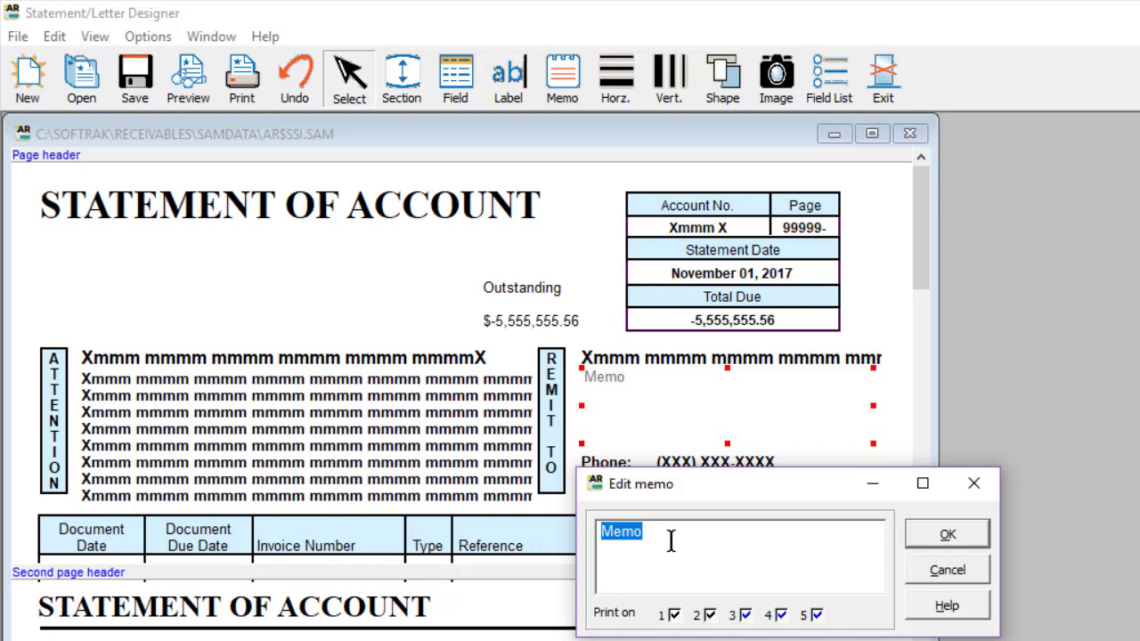
{"action": "key", "text": "Delete"}
{"action": "type", "text": "123 Fourth Street Suite 16 Vancouver, BC  V5H 2J9"}
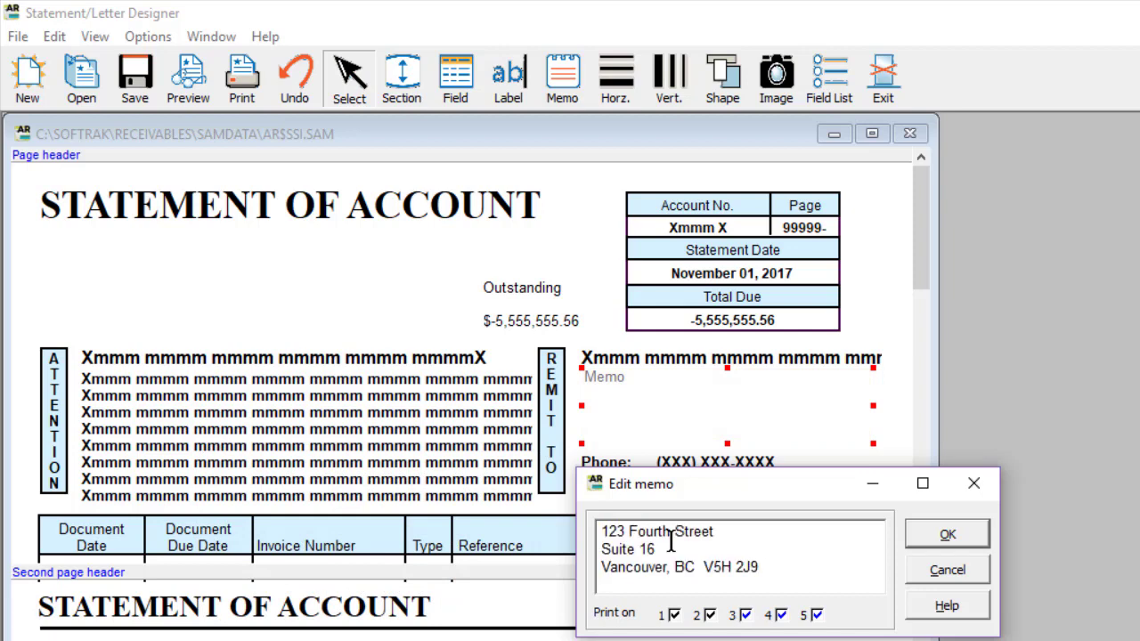
{"action": "left_click", "coordinate": [944, 536]}
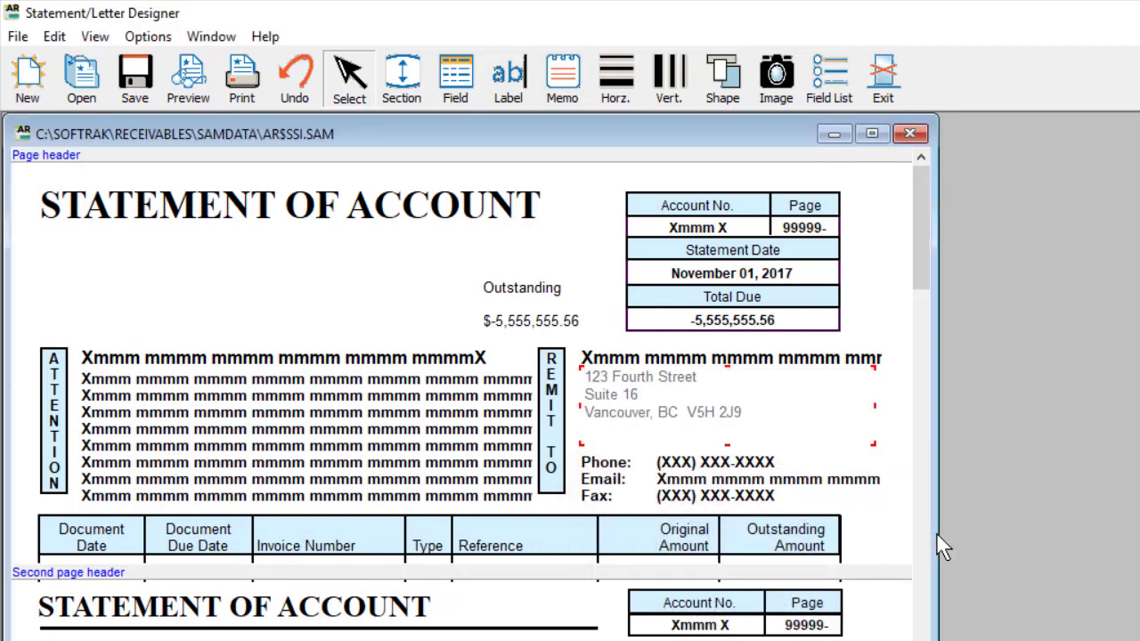
Insert the image Adagio logo small.bmp beneath the STATEMENT OF ACCOUNT title in the page header.
{"action": "left_click", "coordinate": [460, 244]}
{"action": "left_click", "coordinate": [768, 105]}
{"action": "left_click", "coordinate": [52, 247]}
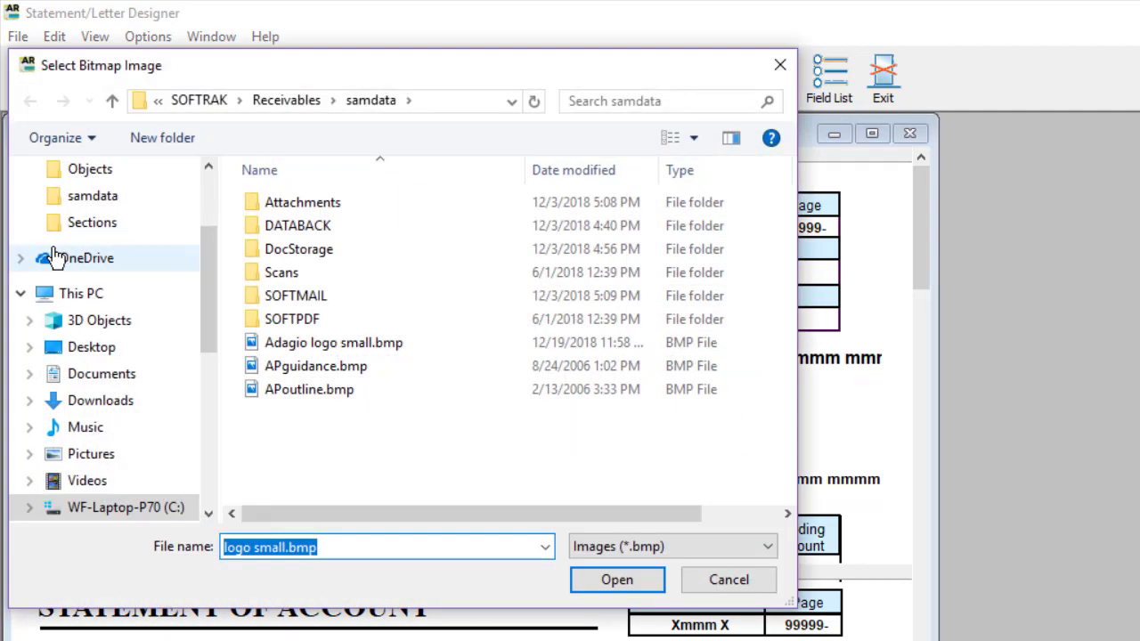
{"action": "left_click", "coordinate": [299, 345]}
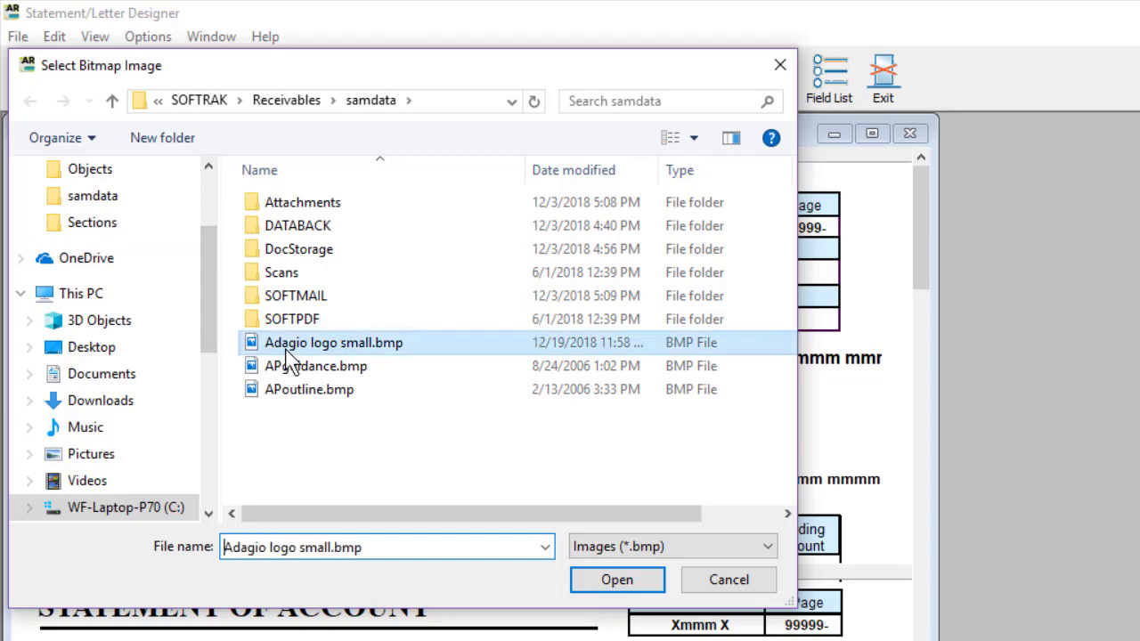
{"action": "left_click", "coordinate": [606, 583]}
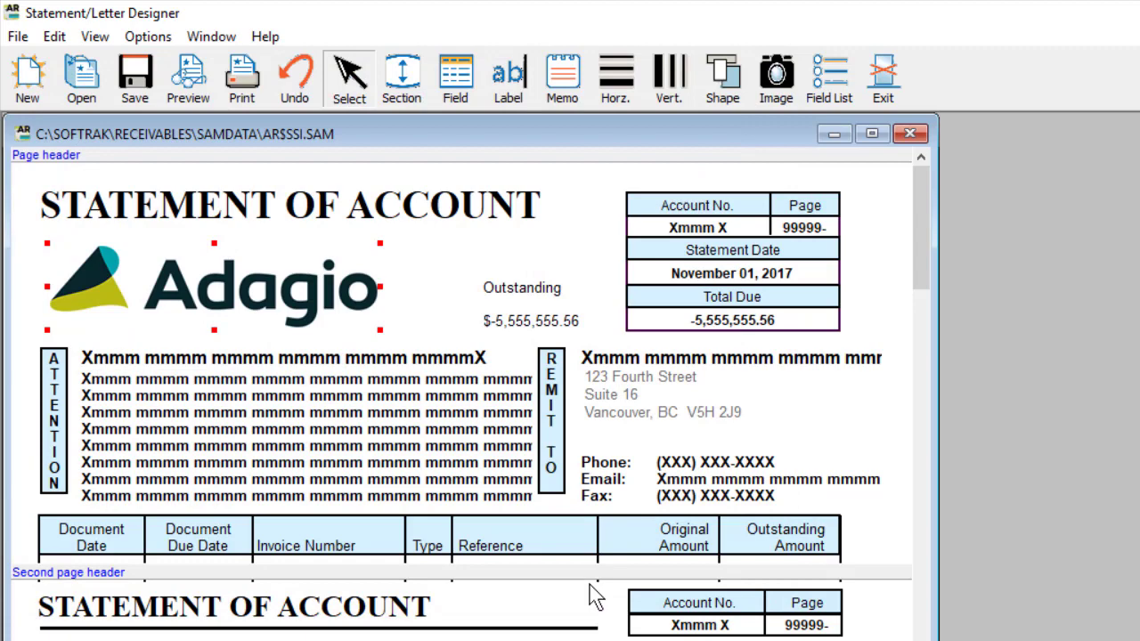
Switch to Snagit Editor to check the logo's pixel dimensions, and return to Statement/Letter Designer.
{"action": "key", "text": "alt+Tab"}
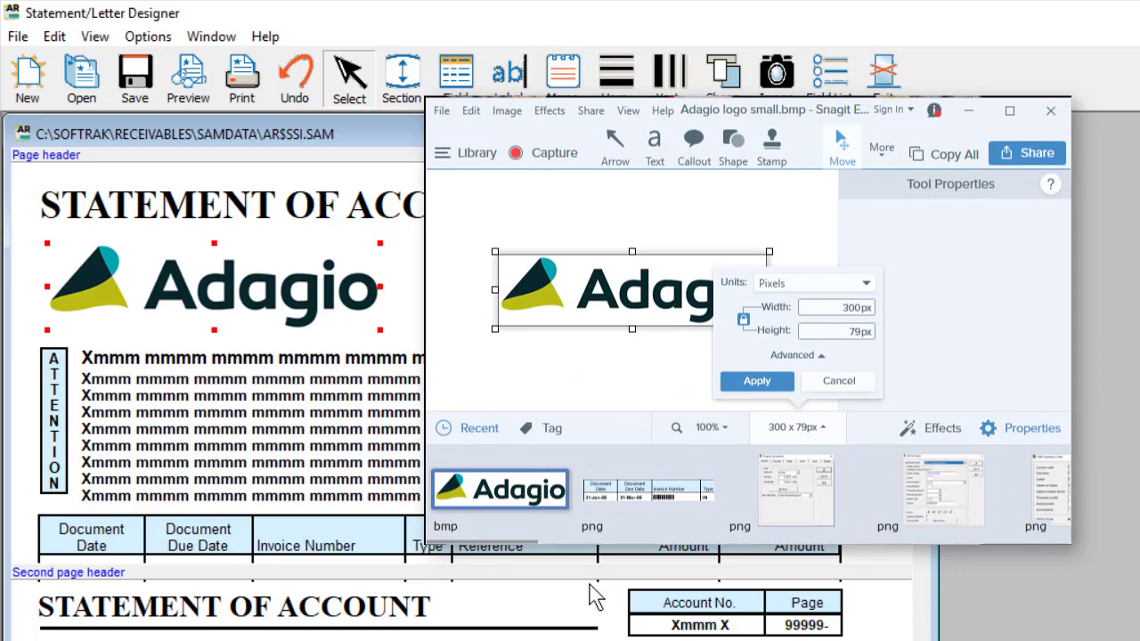
{"action": "key", "text": "alt+Tab"}
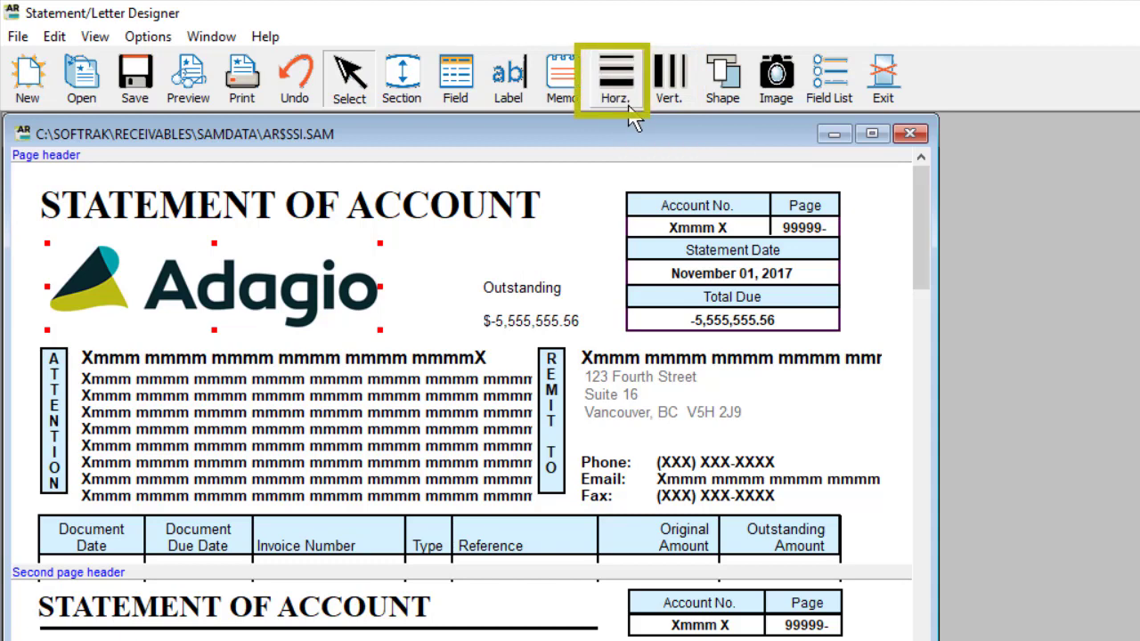
Draw a horizontal line about 4.6 inches long under the page header's STATEMENT OF ACCOUNT title and increase its border width.
{"action": "left_click", "coordinate": [41, 228]}
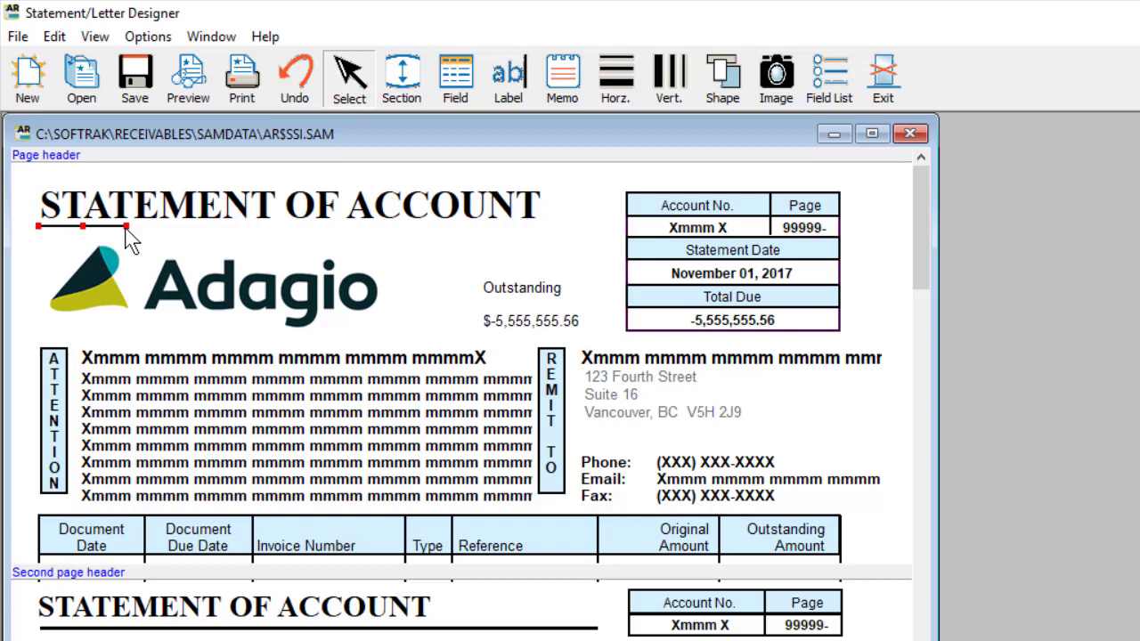
{"action": "left_click_drag", "start_coordinate": [512, 238], "coordinate": [533, 233]}
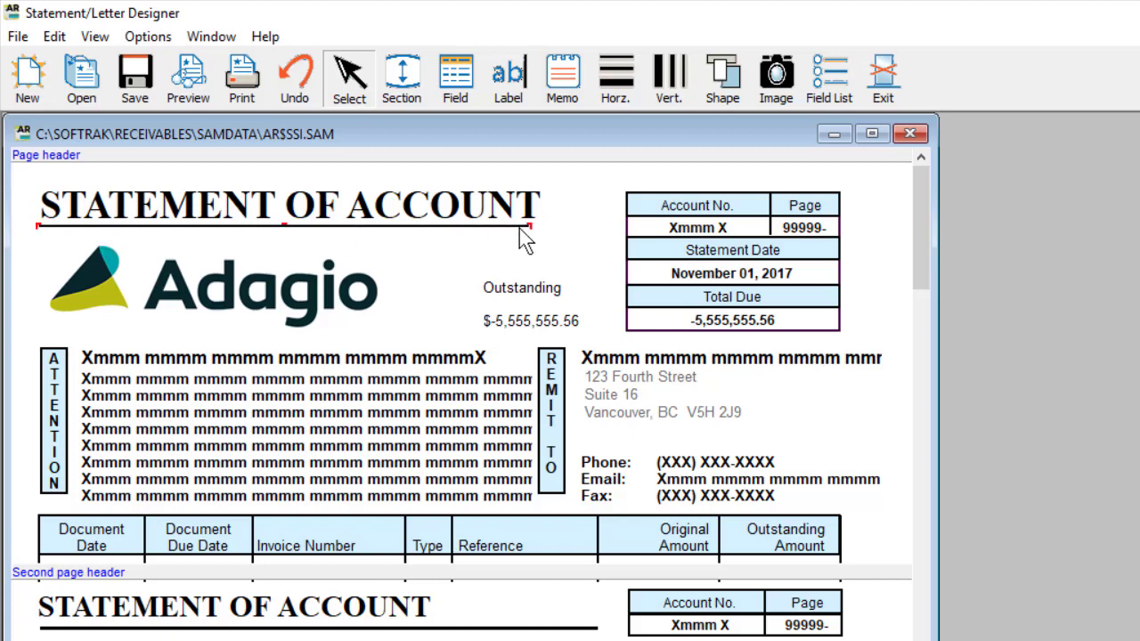
{"action": "right_click", "coordinate": [521, 228]}
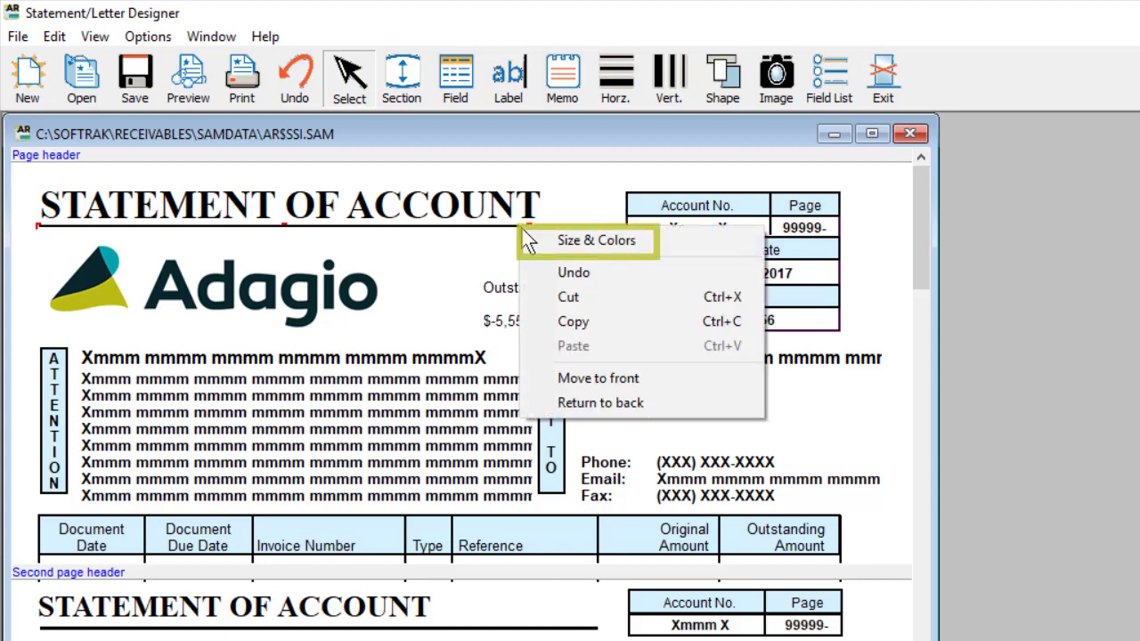
{"action": "left_click", "coordinate": [570, 240]}
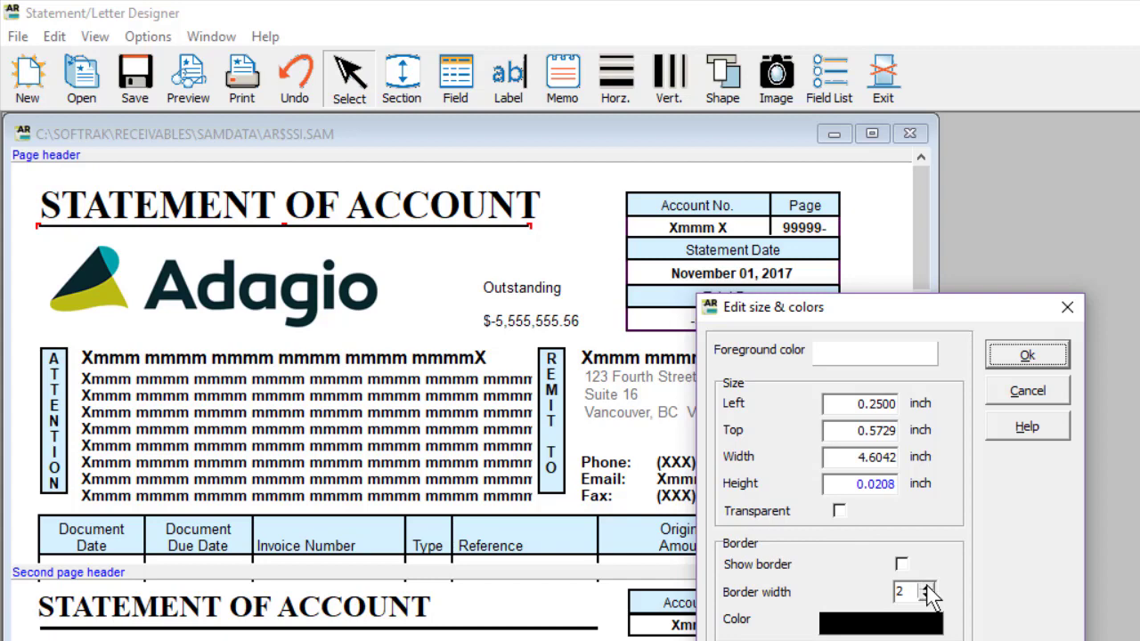
{"action": "double_click", "coordinate": [926, 587]}
{"action": "left_click", "coordinate": [1005, 359]}
Place a vertical line in the second page header between the Reference and Original Amount columns.
{"action": "left_click", "coordinate": [692, 105]}
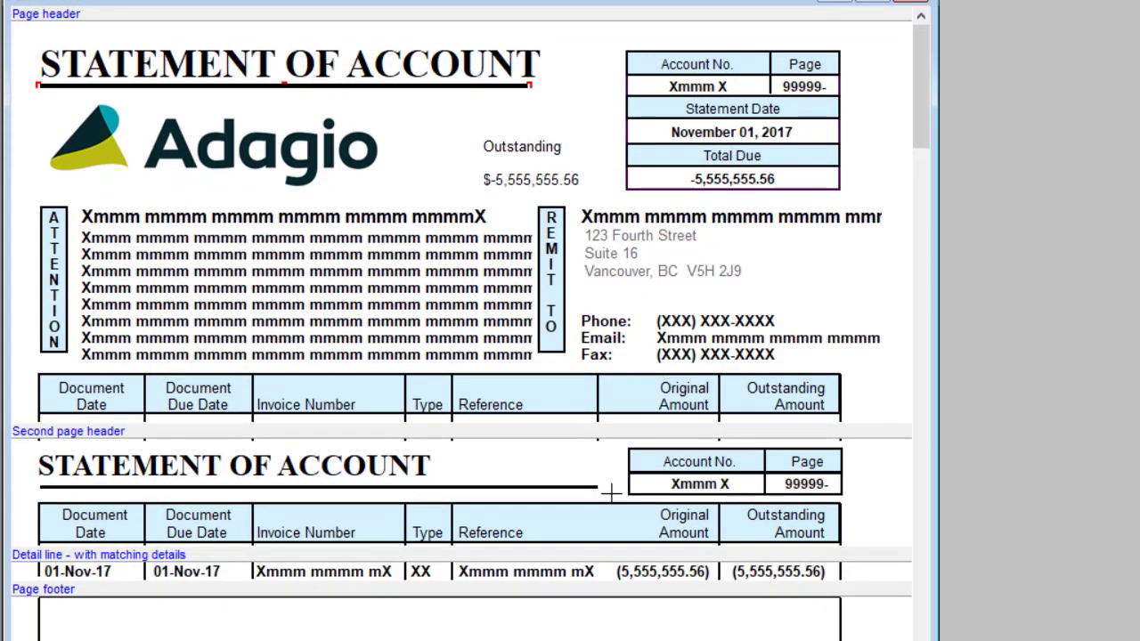
{"action": "left_click", "coordinate": [601, 493]}
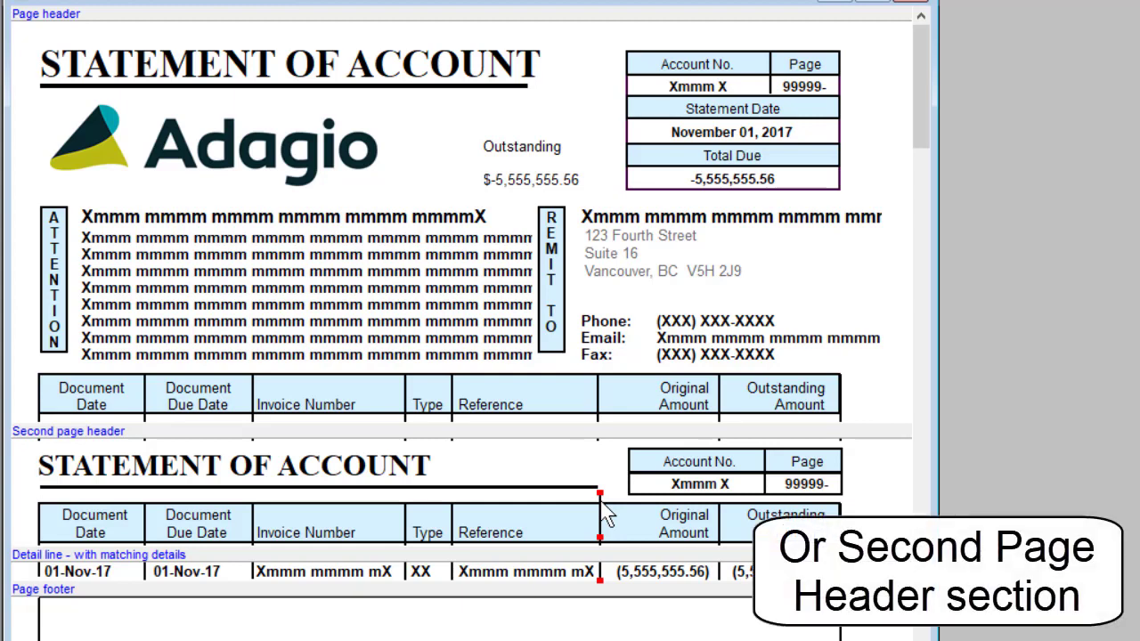
{"action": "right_click", "coordinate": [604, 515]}
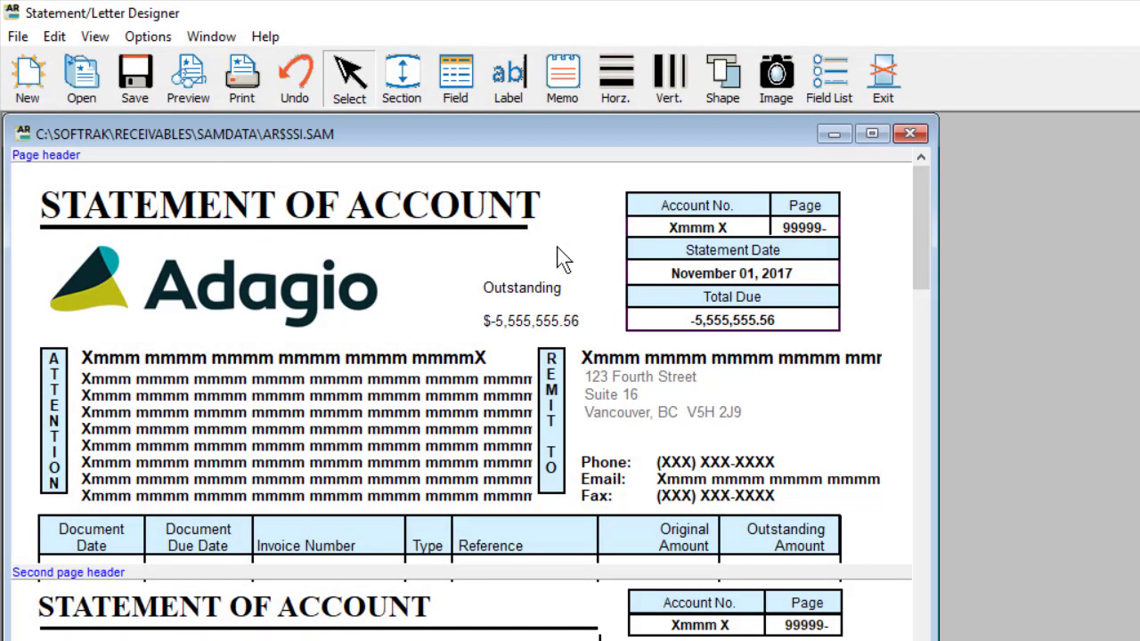
Place a shape about 0.83 inch square over the Outstanding label and amount, and review its size and color settings.
{"action": "left_click", "coordinate": [735, 106]}
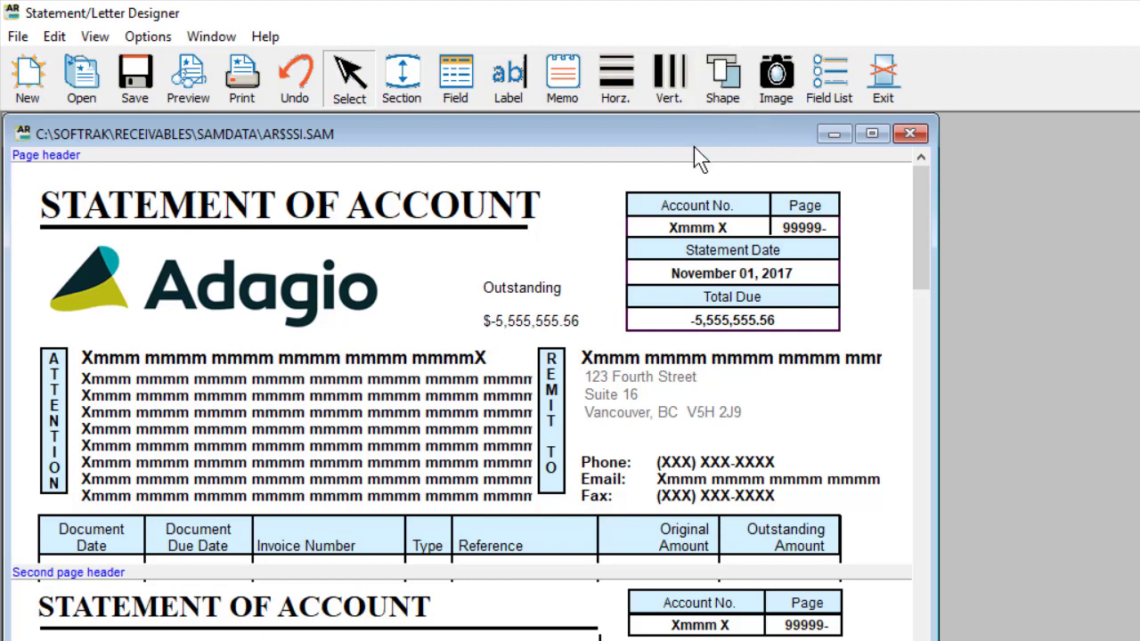
{"action": "left_click_drag", "start_coordinate": [481, 268], "coordinate": [563, 347]}
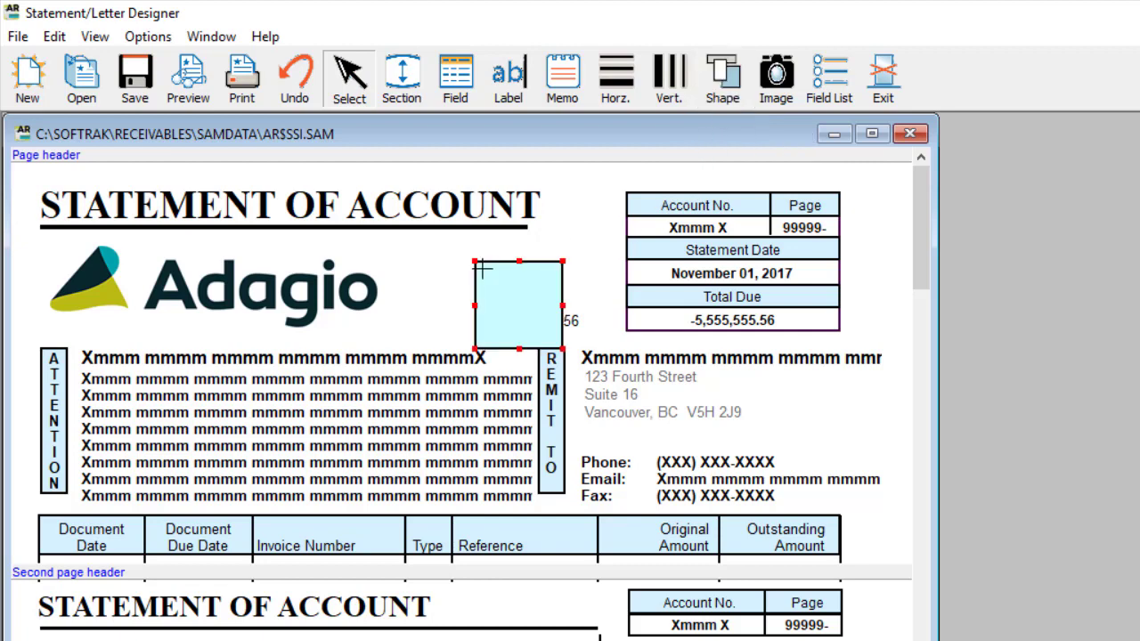
{"action": "right_click", "coordinate": [498, 288]}
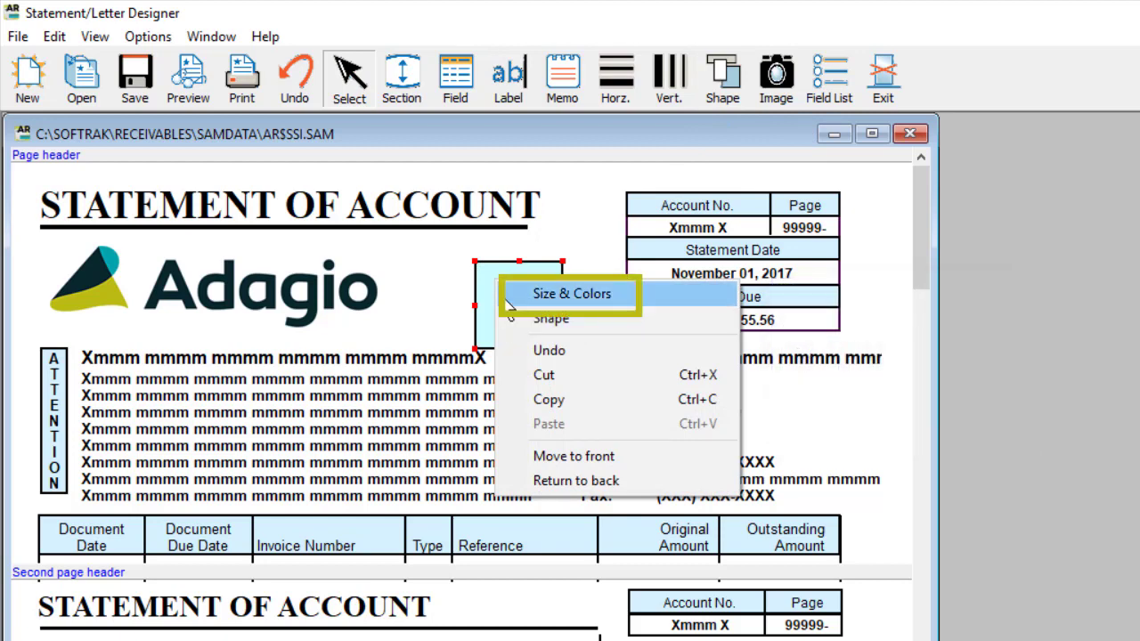
{"action": "left_click", "coordinate": [508, 301]}
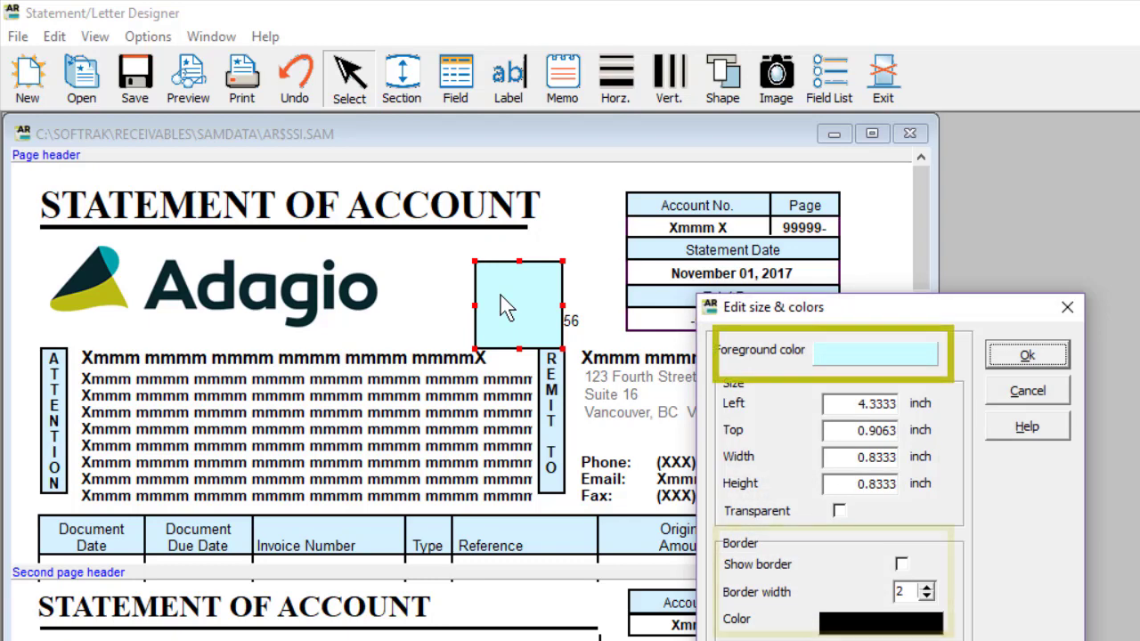
{"action": "left_click", "coordinate": [995, 358]}
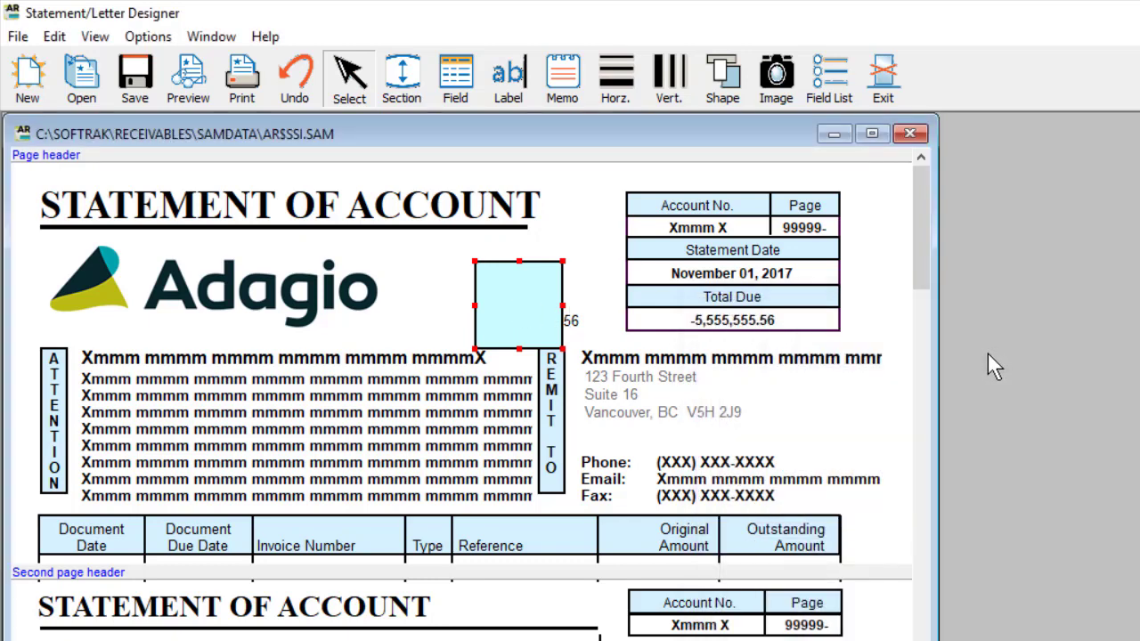
Send the shape behind the Outstanding label and amount, and resize it to enclose both.
{"action": "right_click", "coordinate": [540, 292]}
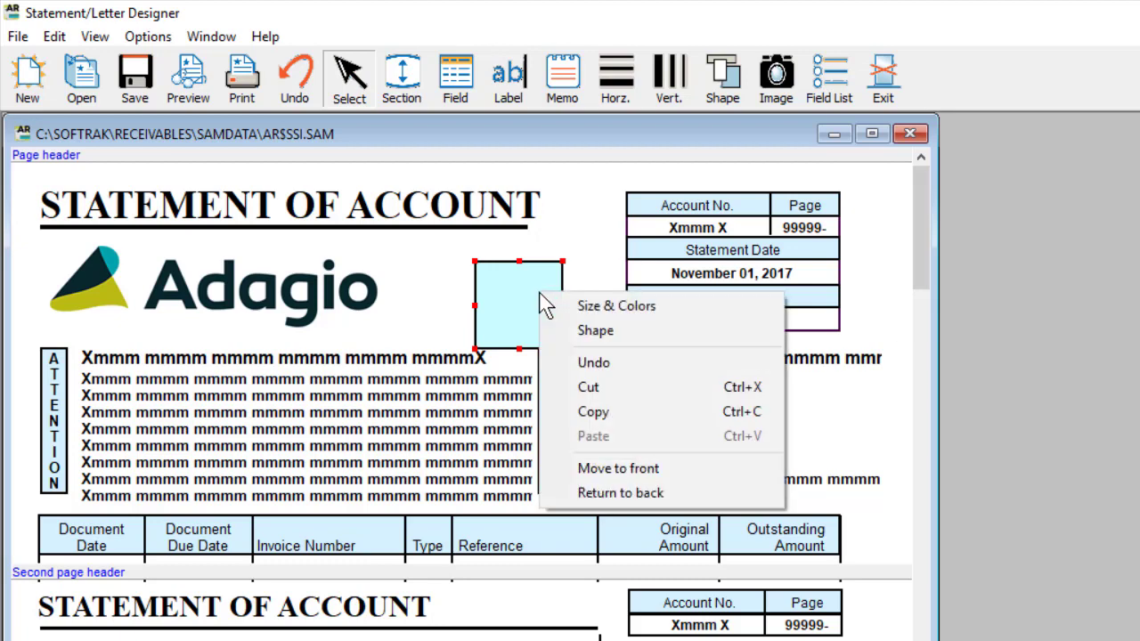
{"action": "left_click", "coordinate": [563, 497]}
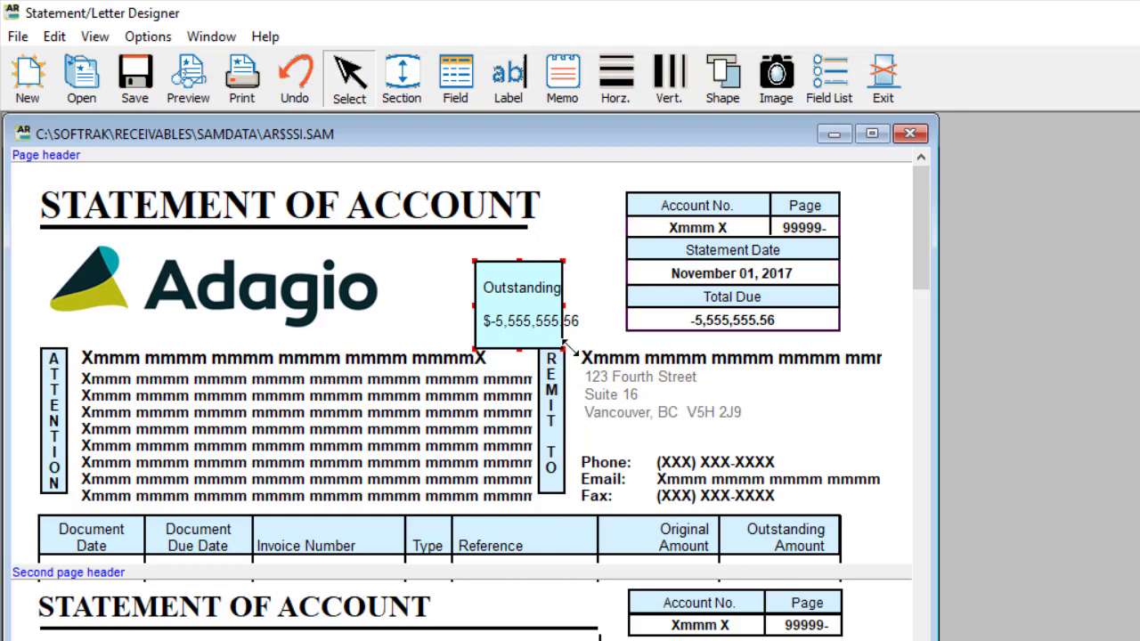
{"action": "left_click_drag", "start_coordinate": [593, 340], "coordinate": [592, 341]}
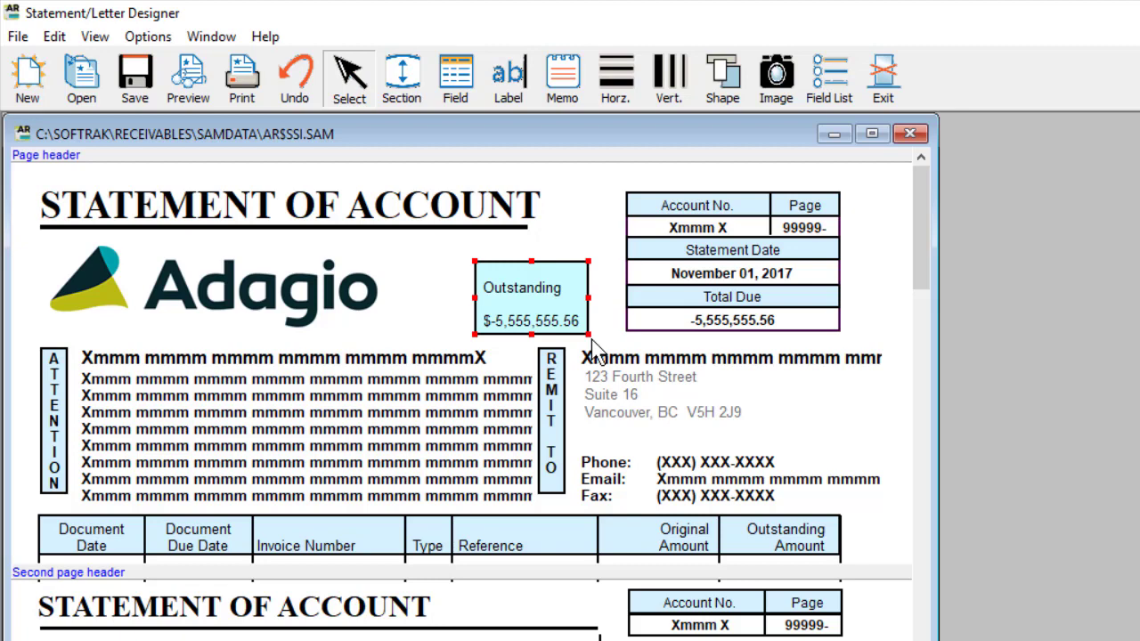
Select the shaded box together with its Outstanding label and amount, and move the group slightly up and to the left.
{"action": "left_click_drag", "start_coordinate": [453, 246], "coordinate": [589, 335]}
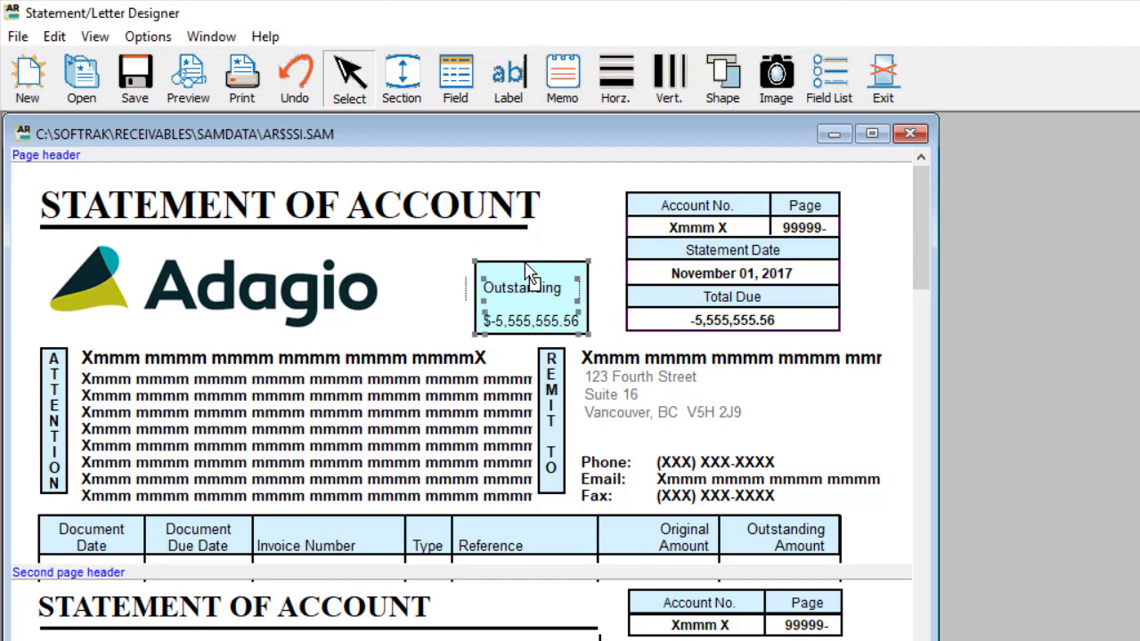
{"action": "left_click_drag", "start_coordinate": [526, 264], "coordinate": [523, 264]}
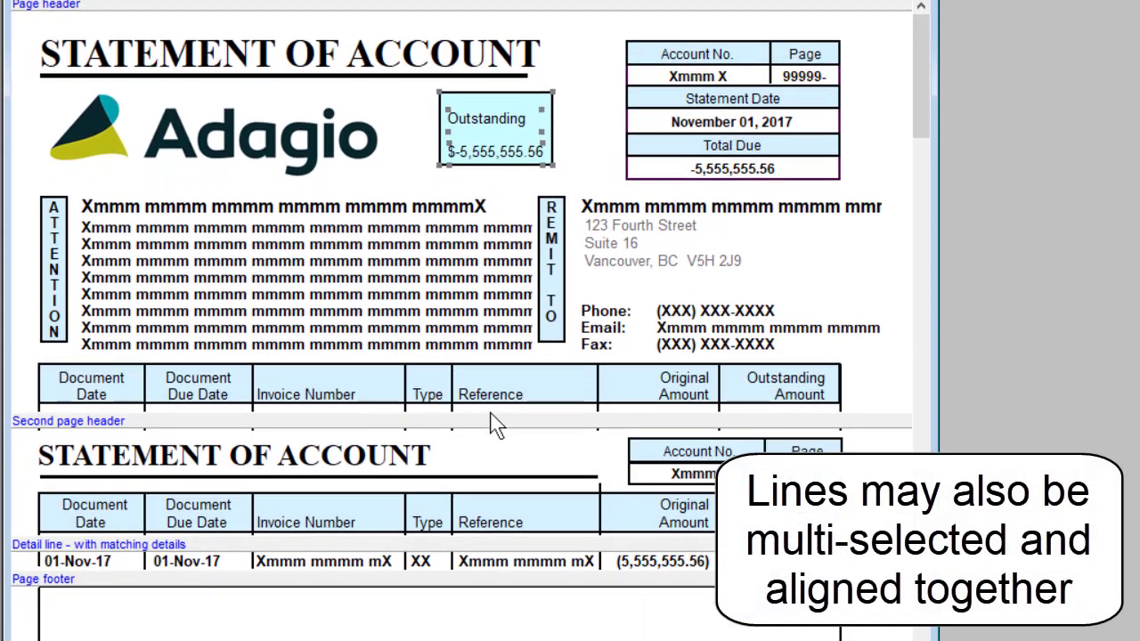
Align the tops of the two vertical lines on either side of the second page header's Reference column.
{"action": "left_click", "coordinate": [452, 560]}
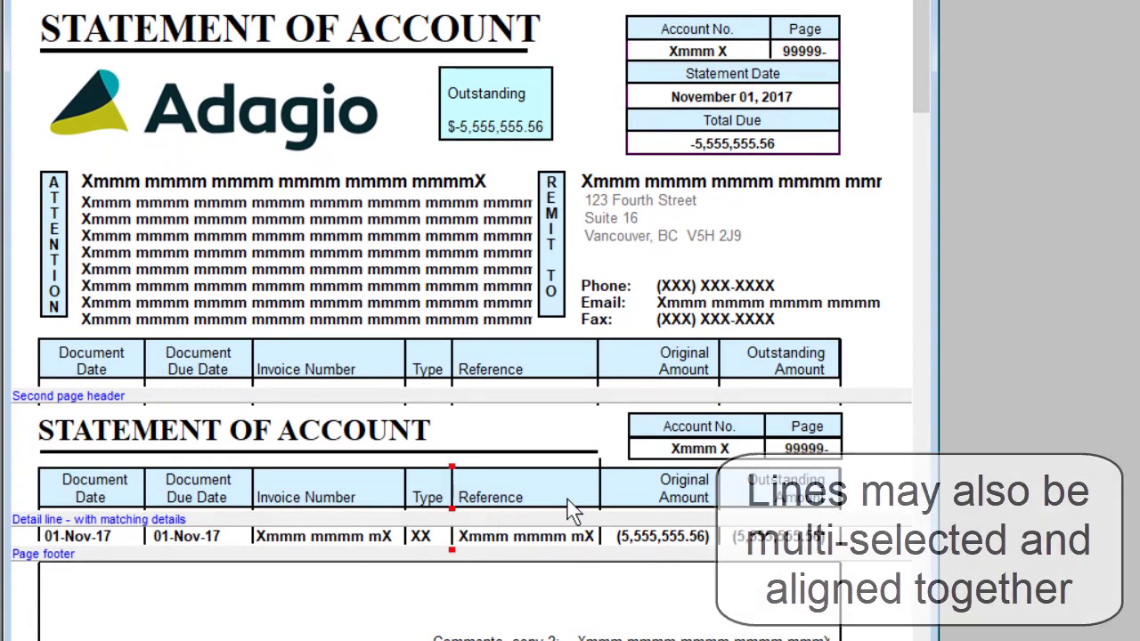
{"action": "left_click", "coordinate": [600, 472], "text": "shift"}
{"action": "right_click", "coordinate": [601, 471]}
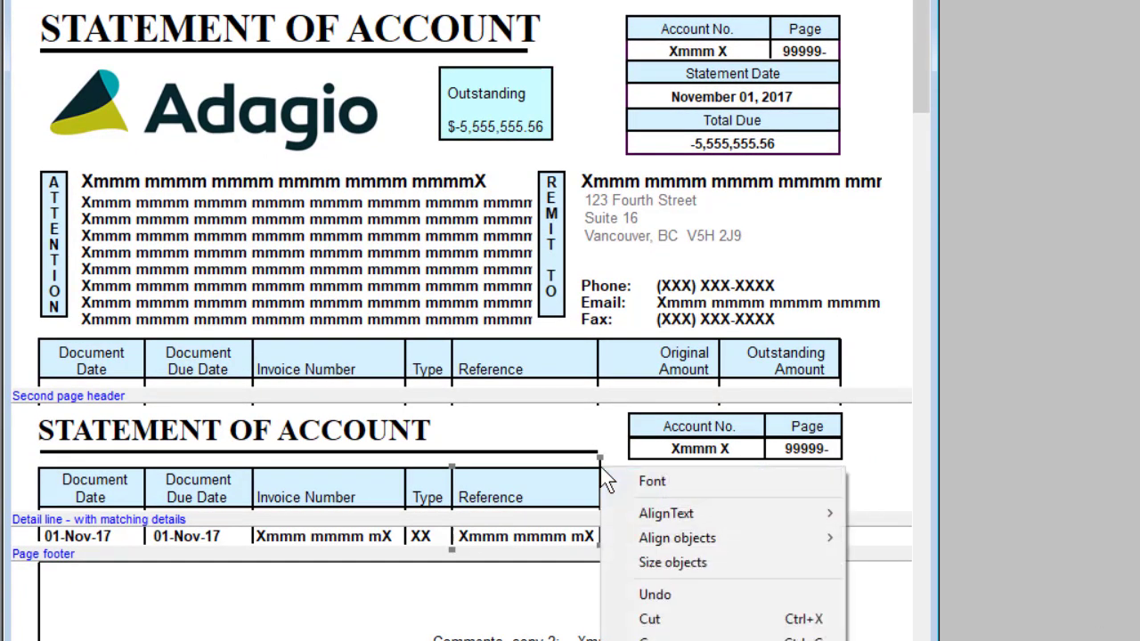
{"action": "mouse_move", "coordinate": [628, 540]}
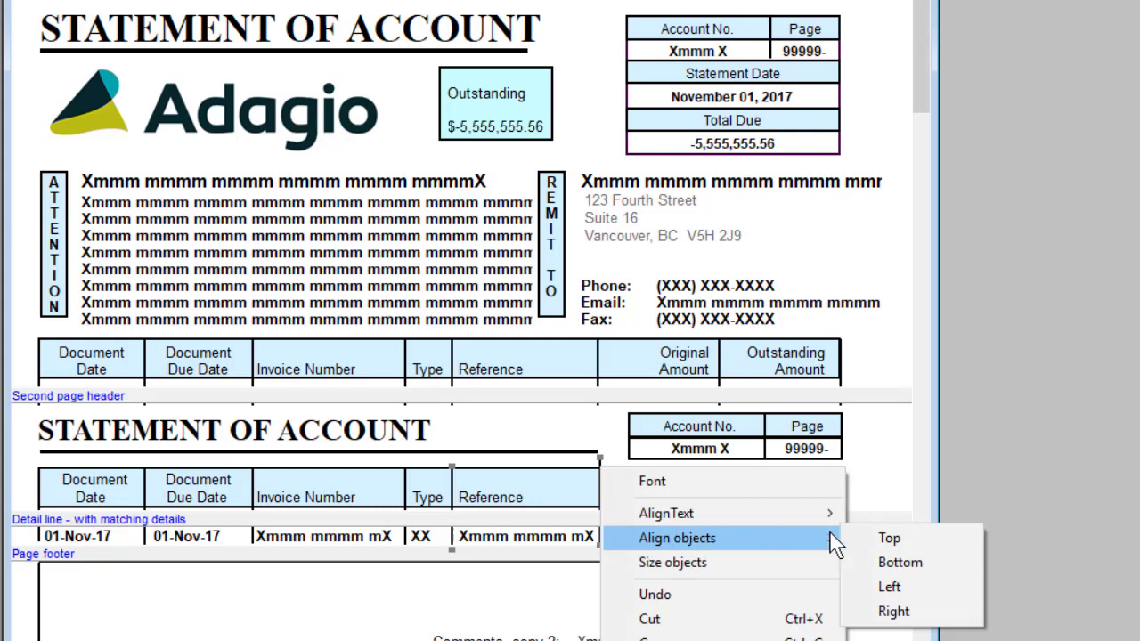
{"action": "left_click", "coordinate": [855, 538]}
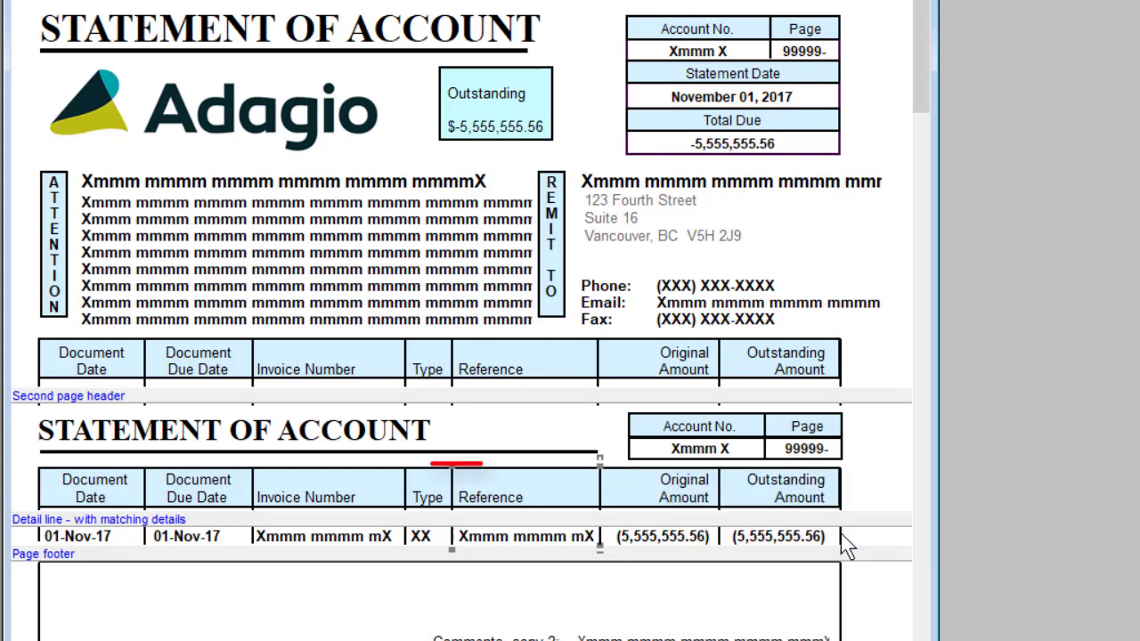
Open the object sizing options for the two selected vertical lines.
{"action": "right_click", "coordinate": [608, 545]}
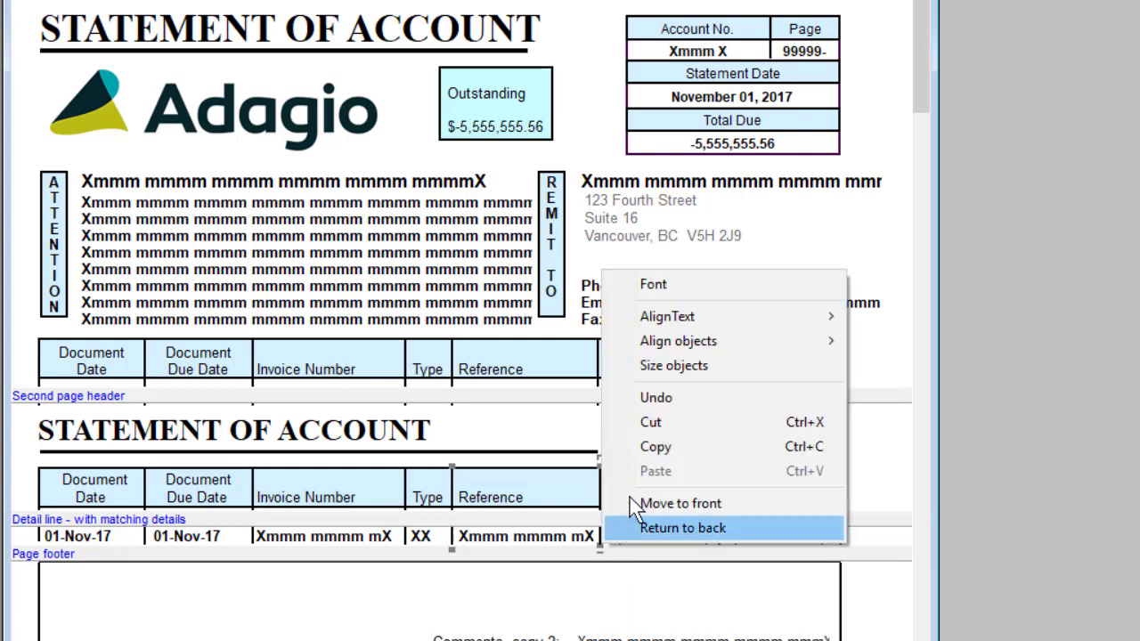
{"action": "left_click", "coordinate": [657, 367]}
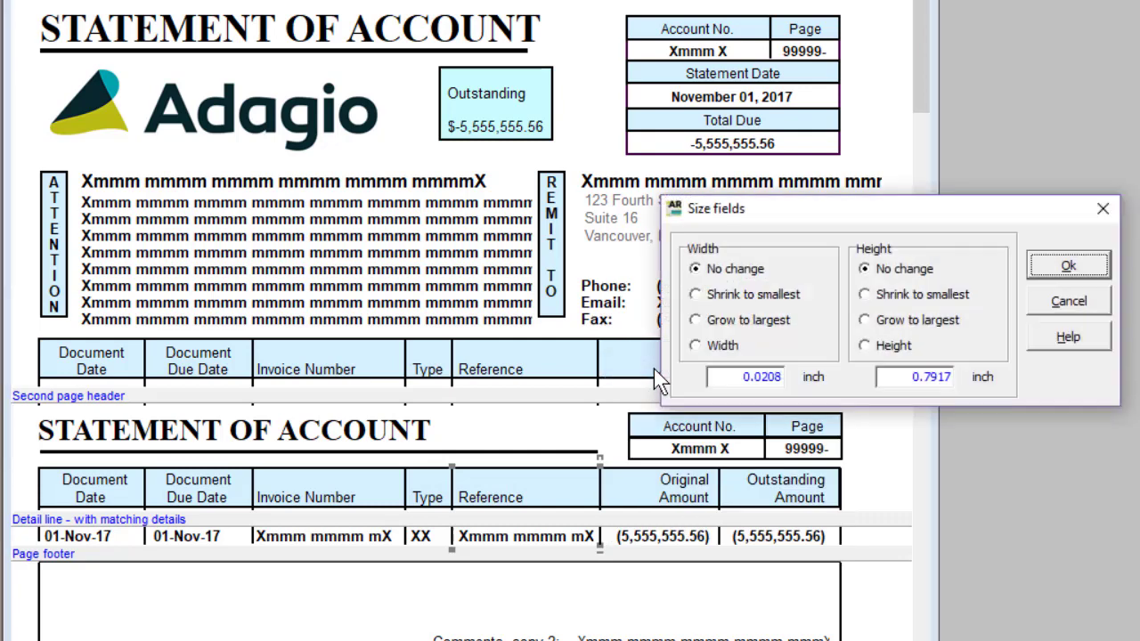